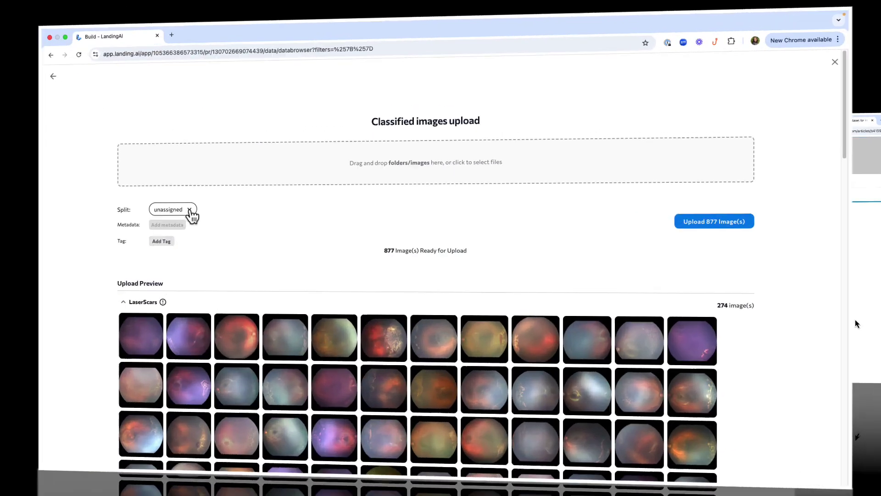
Scroll the fundus-image article to Fig. 2's example ROP images and the Table 1 heading
click(143, 204)
click(142, 164)
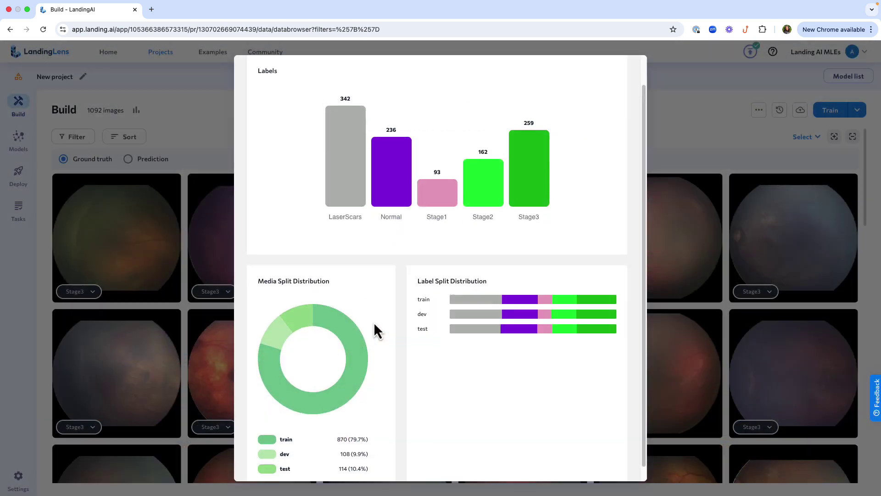
scroll(385, 340, down, 1)
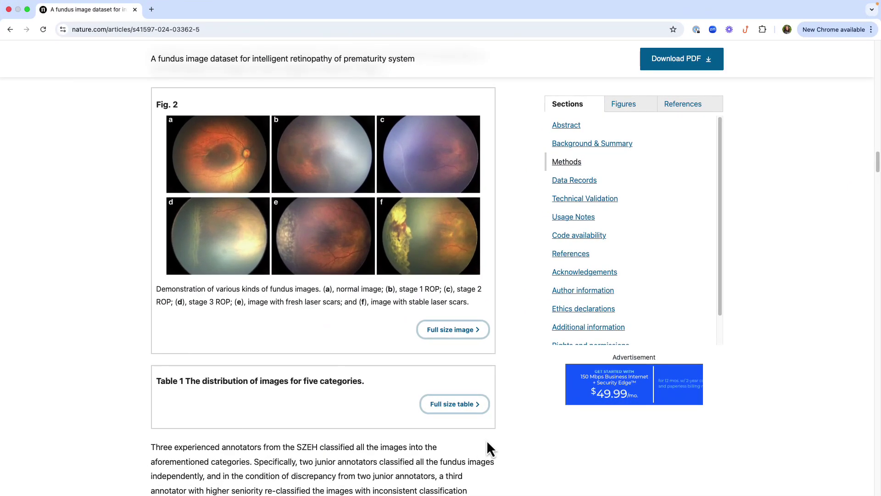
View Table 1 at full size, then open Table 2 and highlight its F1 score header
click(456, 405)
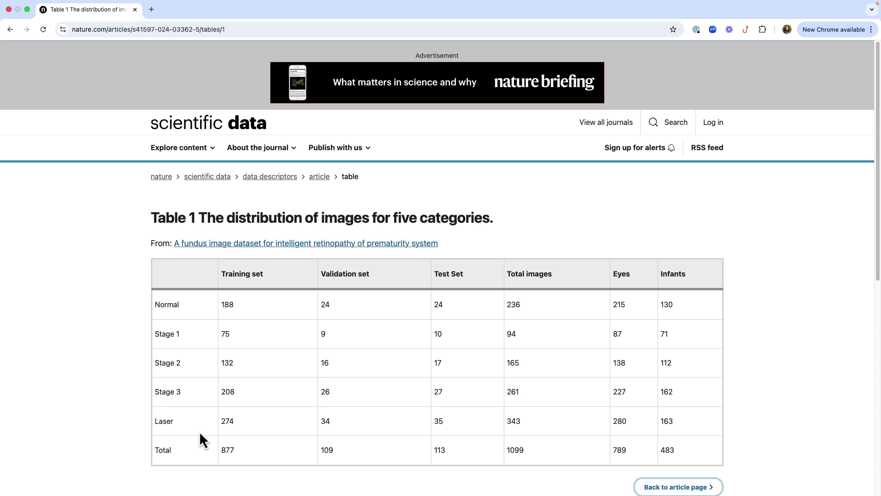
key(super+bracketleft)
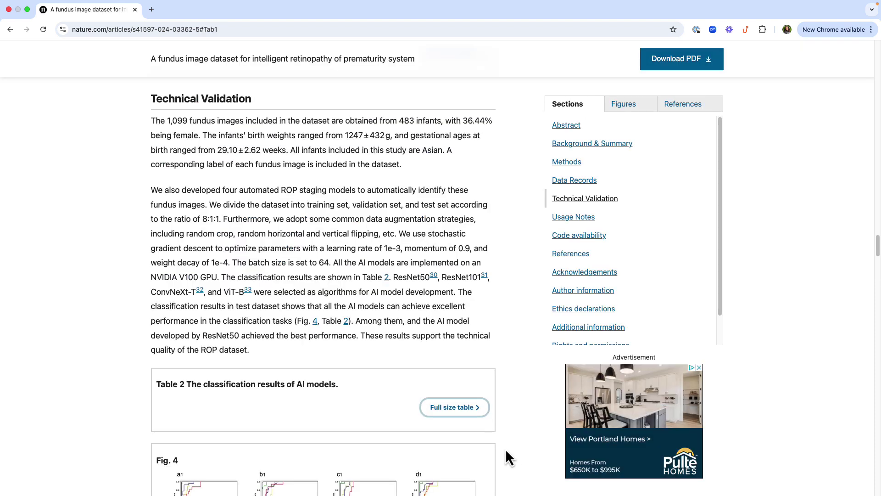
click(461, 410)
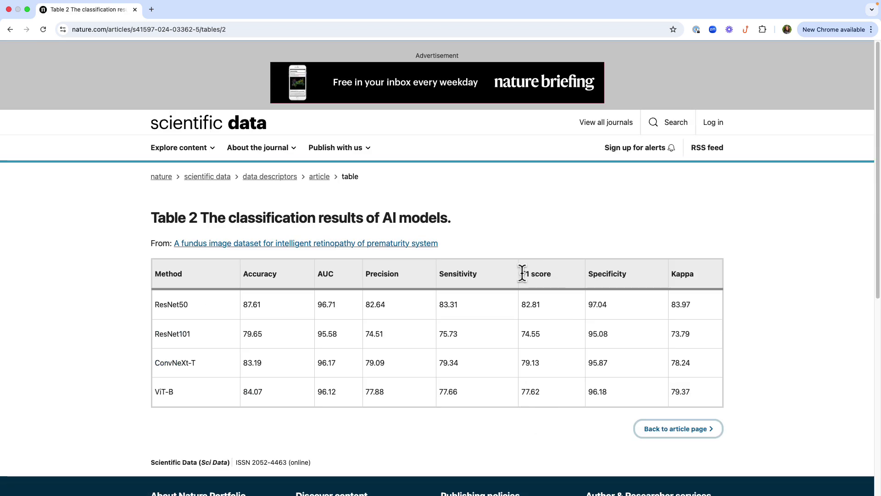
drag(522, 274, 547, 273)
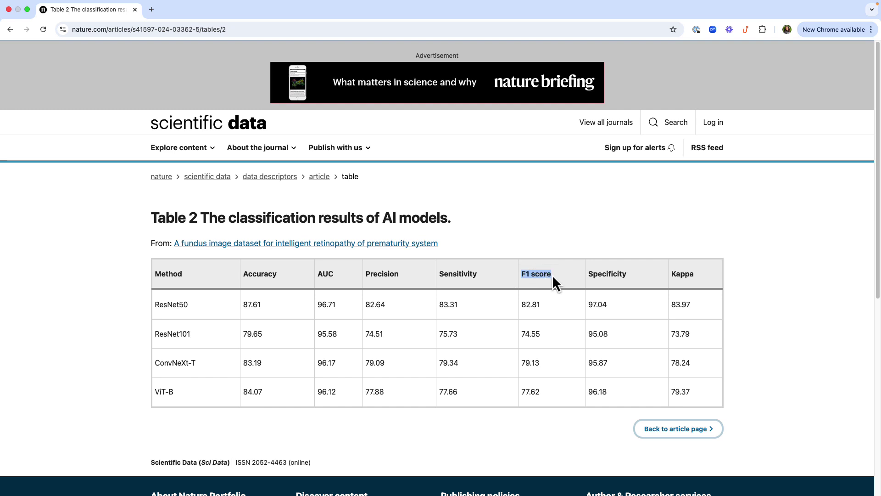
click(549, 306)
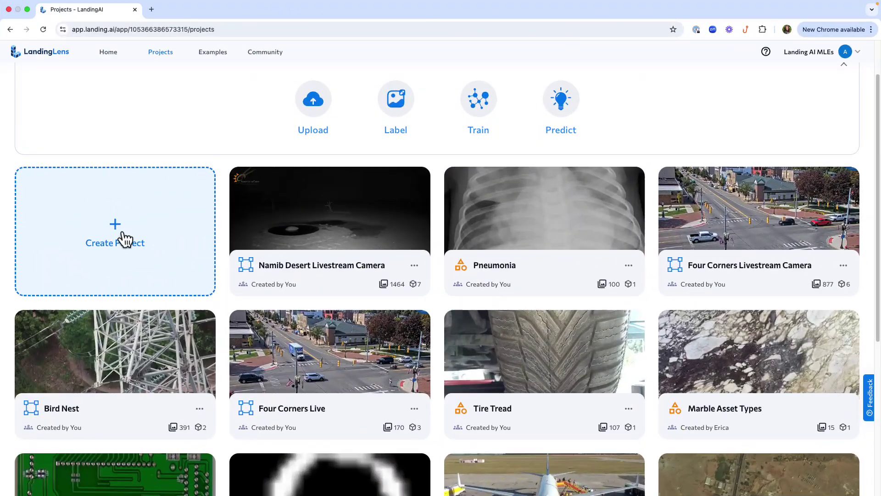
Create a Classification project and upload the five class folders' 877 images to the train split
click(123, 235)
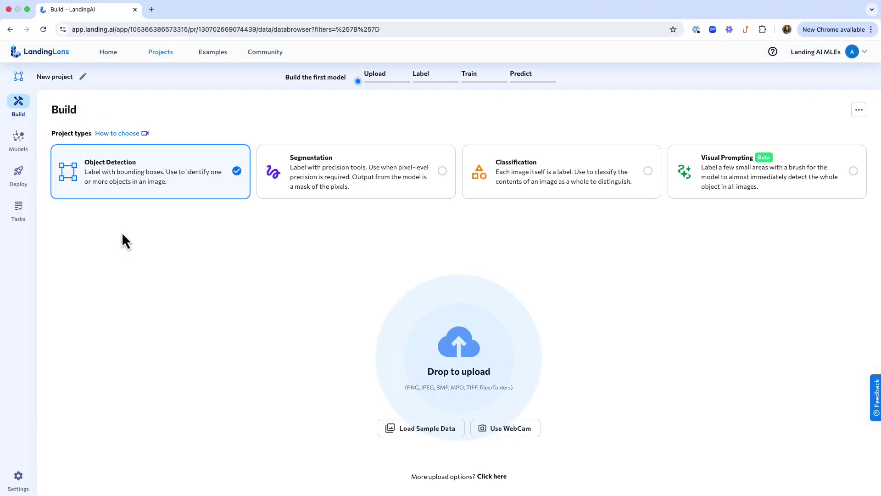
click(648, 173)
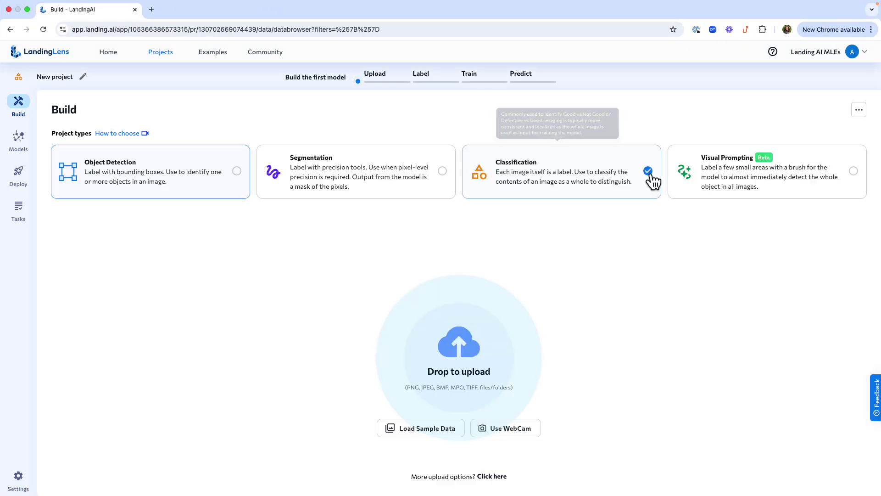
click(495, 479)
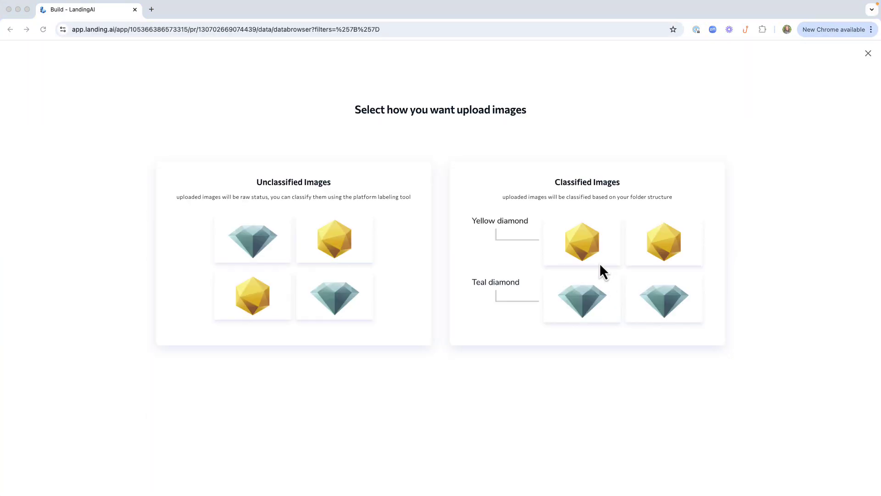
click(596, 260)
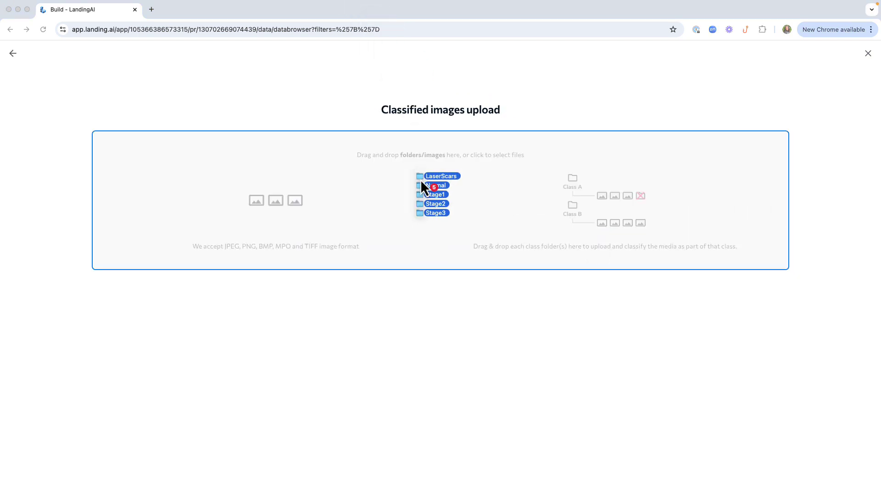
drag(394, 82, 421, 179)
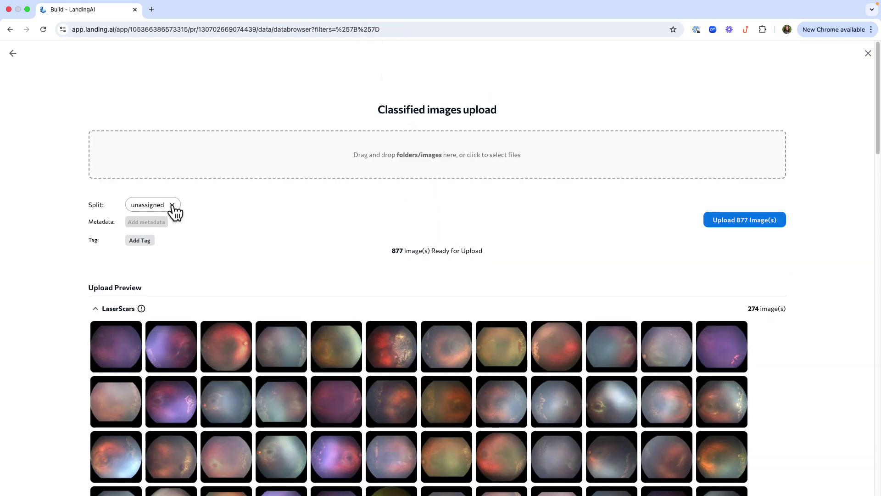
click(173, 206)
click(143, 165)
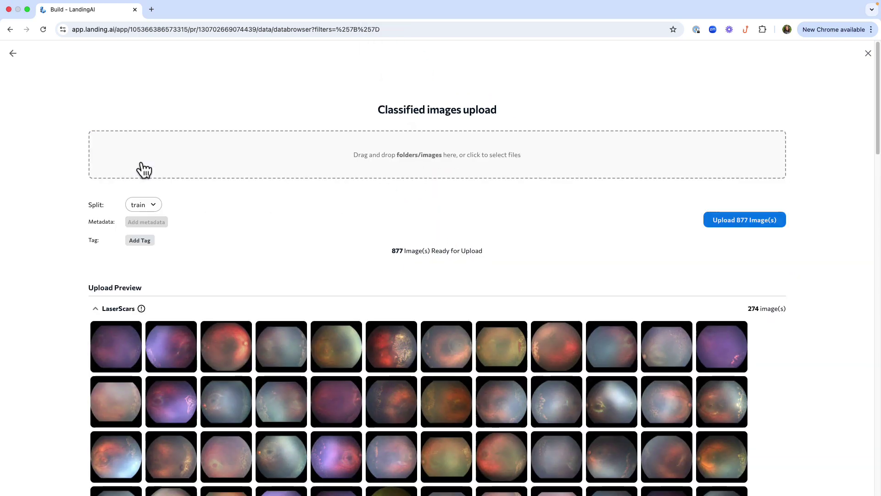
click(734, 224)
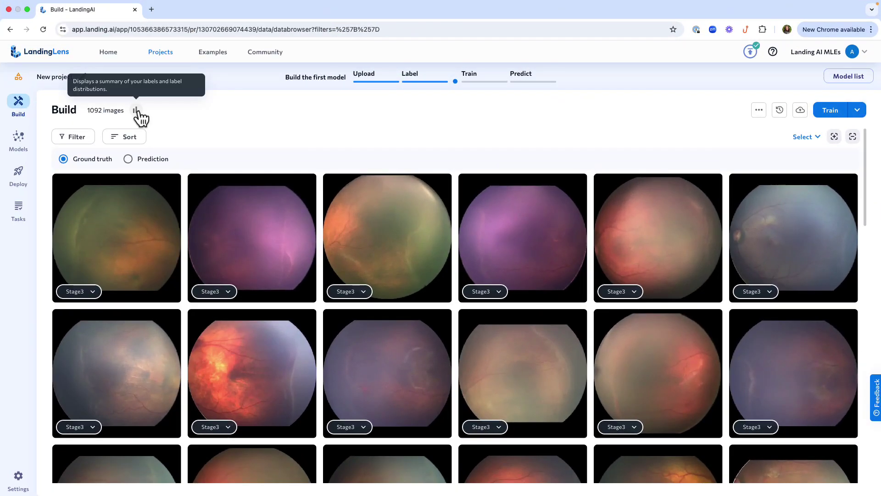
click(137, 111)
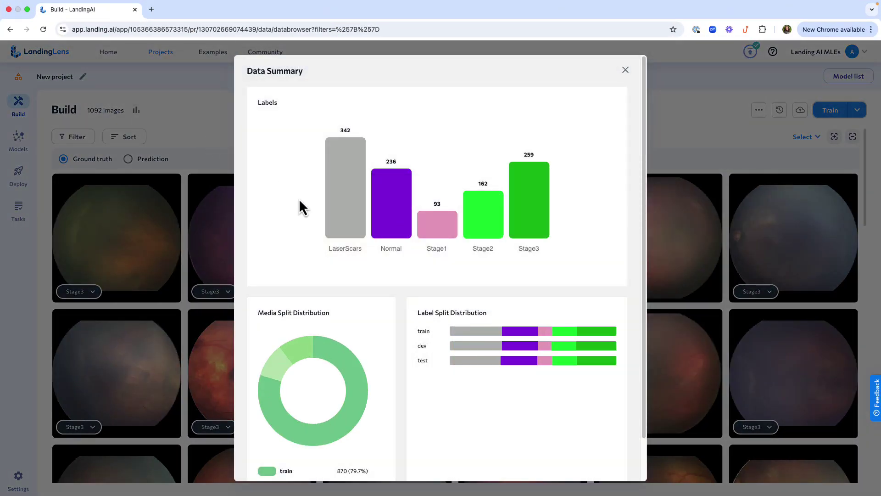
scroll(374, 329, down, 2)
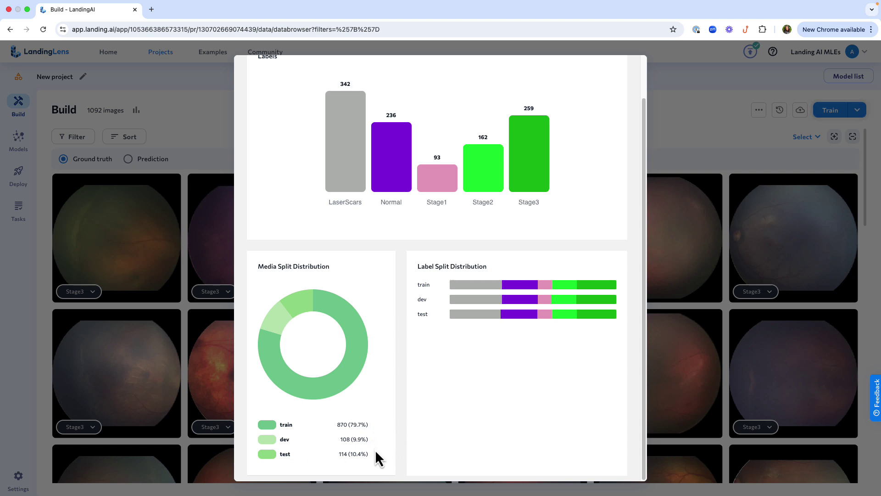
scroll(308, 190, up, 2)
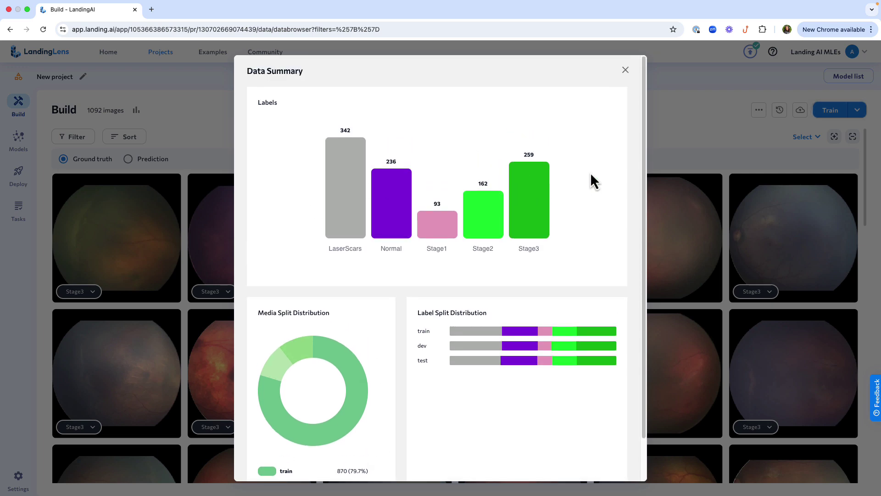
click(626, 70)
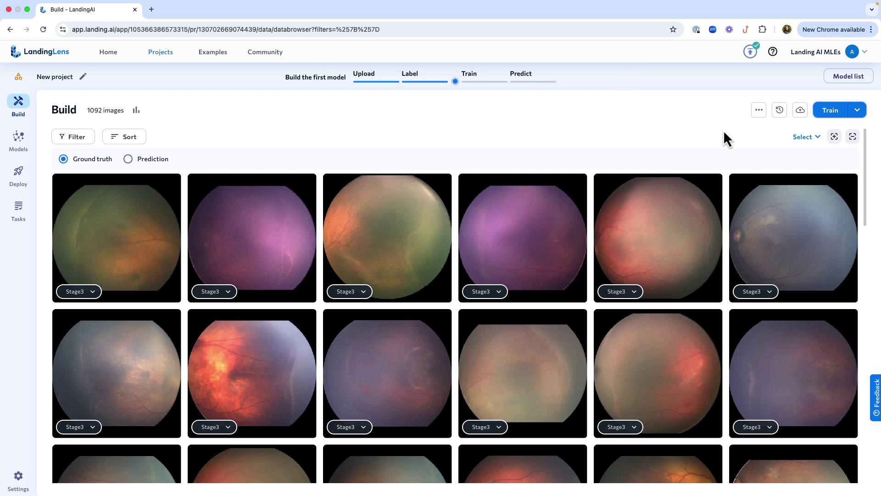
Set up a custom training run with 40 epochs and the ConvNext-[29M] model size
click(858, 111)
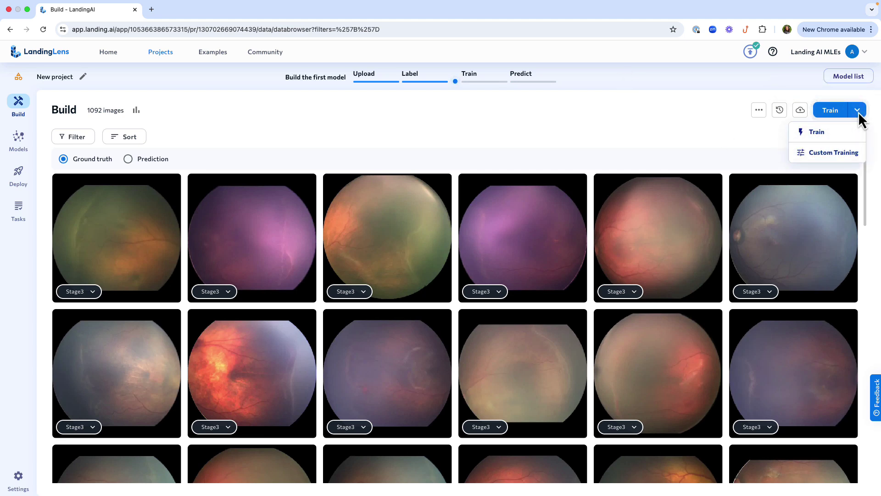
click(837, 152)
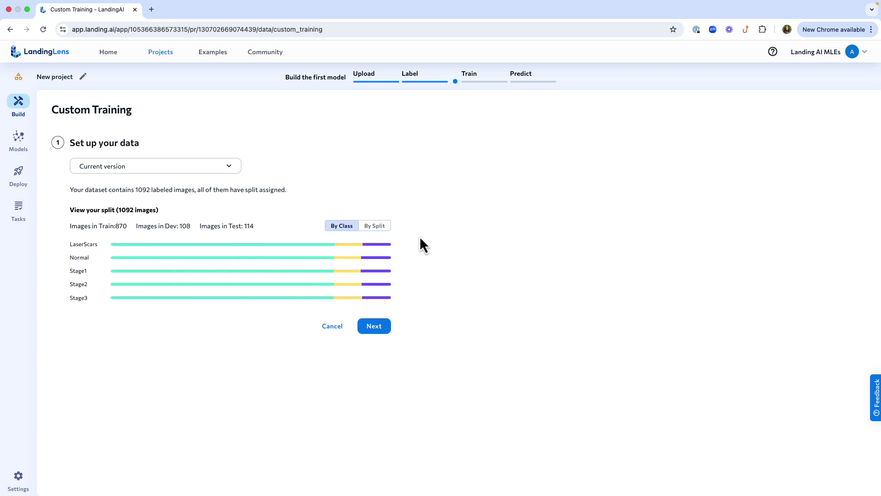
click(371, 326)
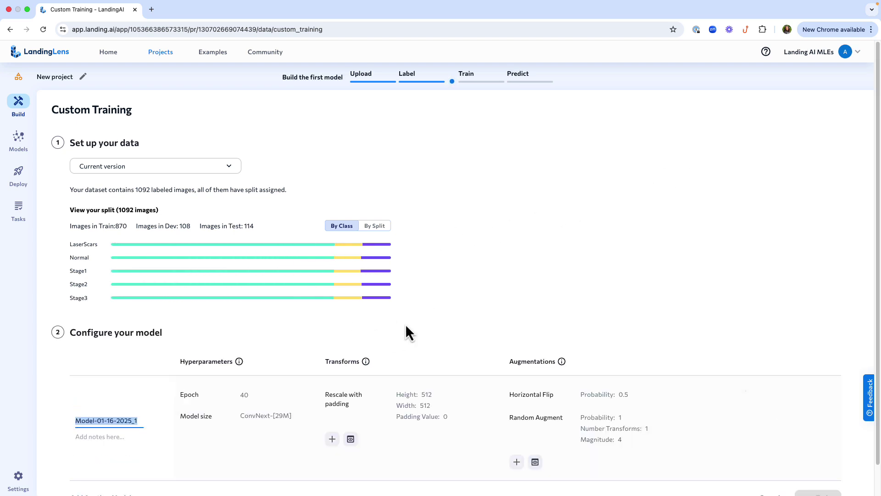
scroll(505, 274, down, 1)
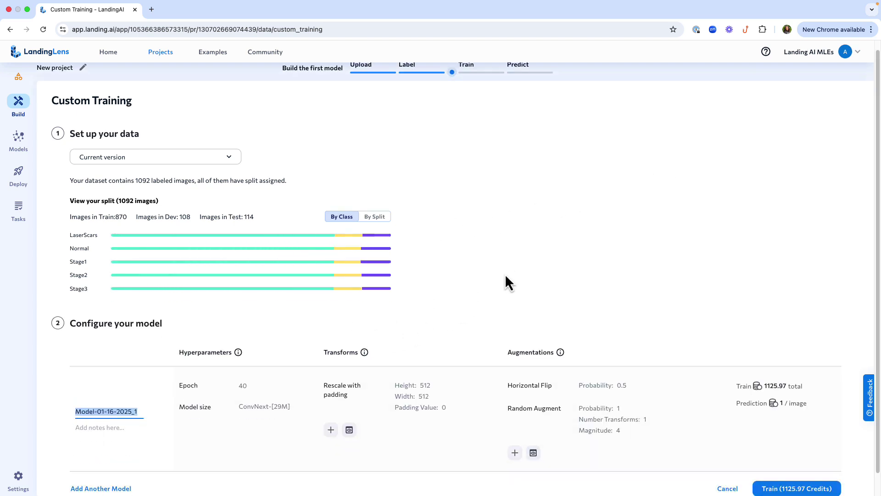
click(267, 363)
click(295, 392)
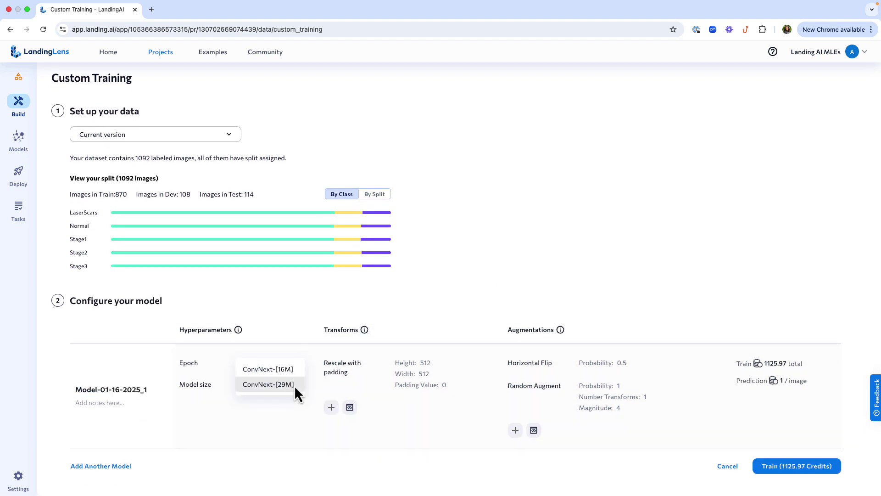
click(268, 385)
mouse_move(613, 396)
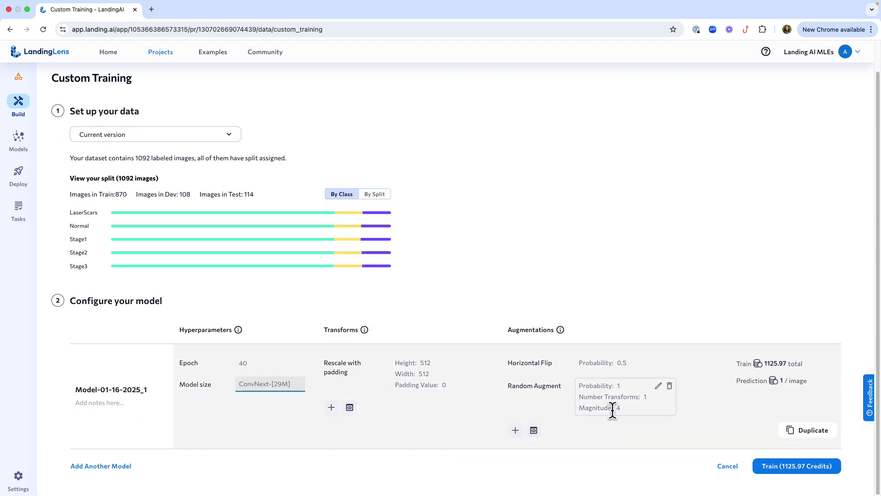
Remove Random Augment and add the Vertical Flip augmentation
click(671, 386)
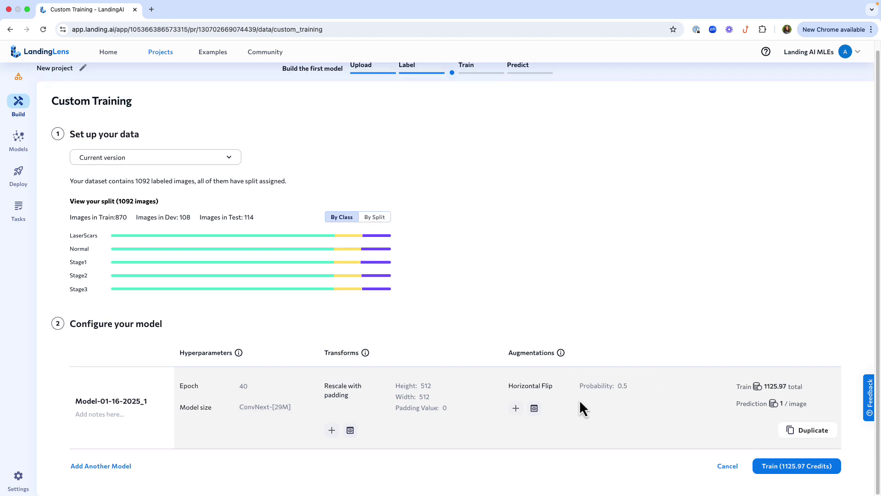
click(518, 413)
click(536, 456)
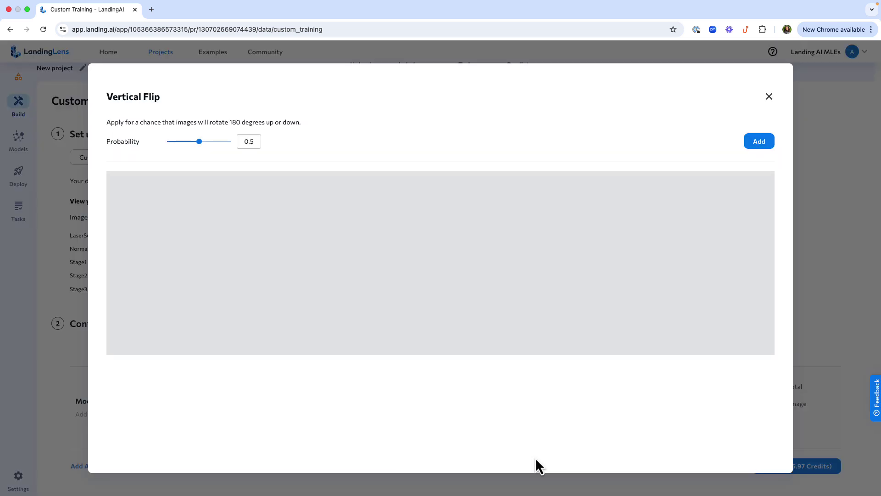
click(765, 273)
click(760, 141)
Add the Random Rotate augmentation with Border Mode CONSTANT
click(516, 430)
click(546, 475)
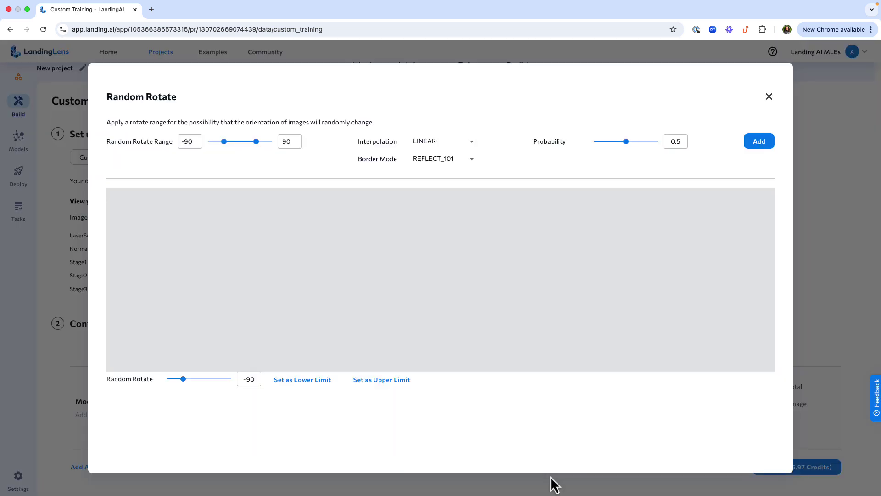
click(468, 159)
click(458, 98)
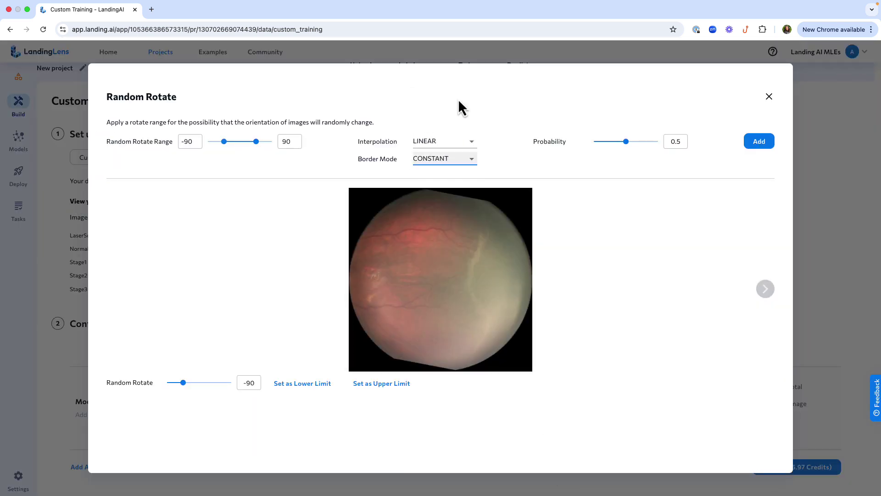
click(765, 289)
click(760, 143)
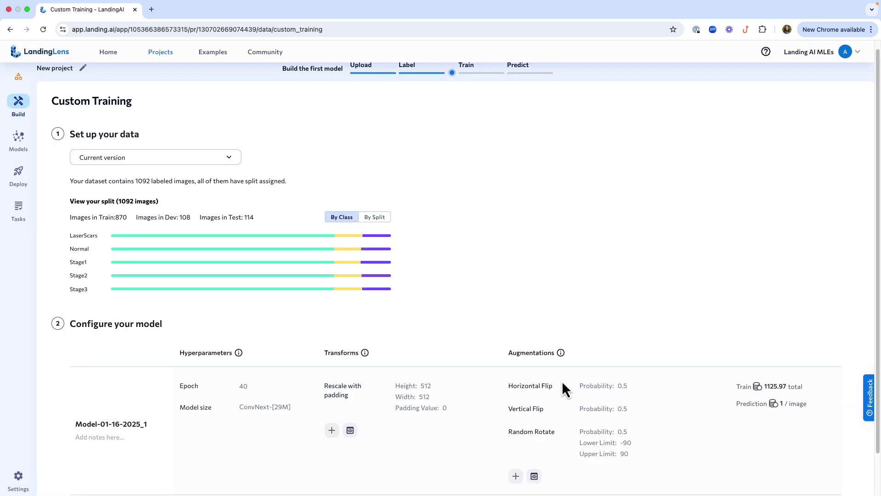
Add the Hue Saturation Value augmentation
click(518, 475)
click(547, 459)
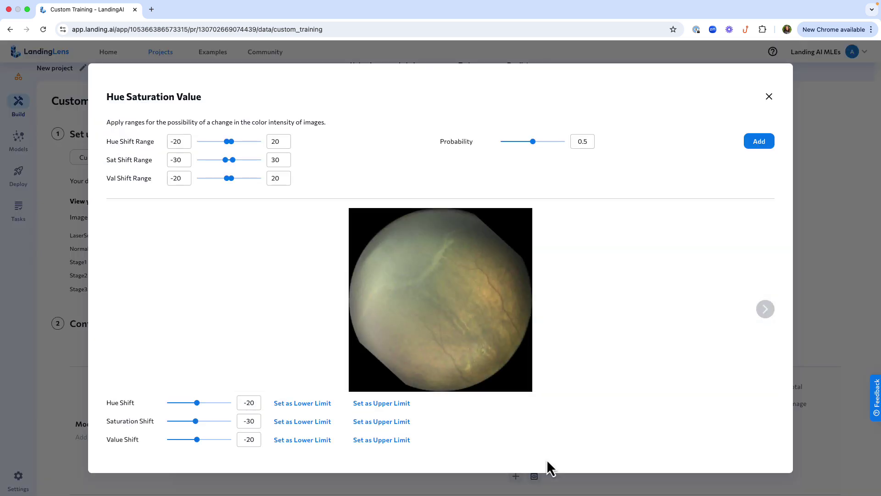
click(764, 310)
click(761, 142)
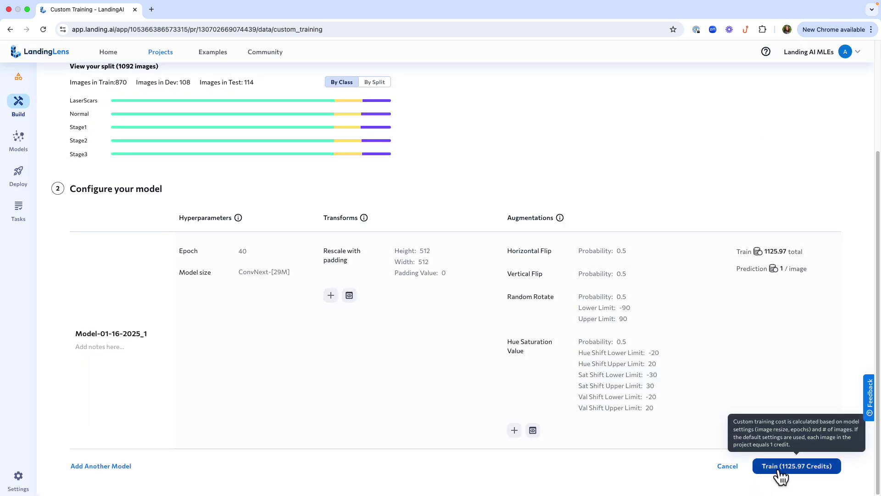
Start training and follow the model on the Models list until it scores 99% train, 96% dev, 92% test
click(779, 472)
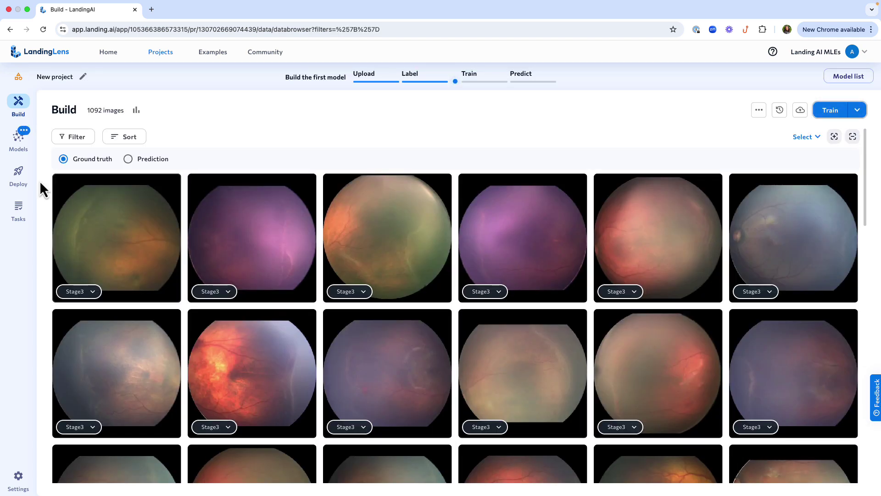
click(21, 144)
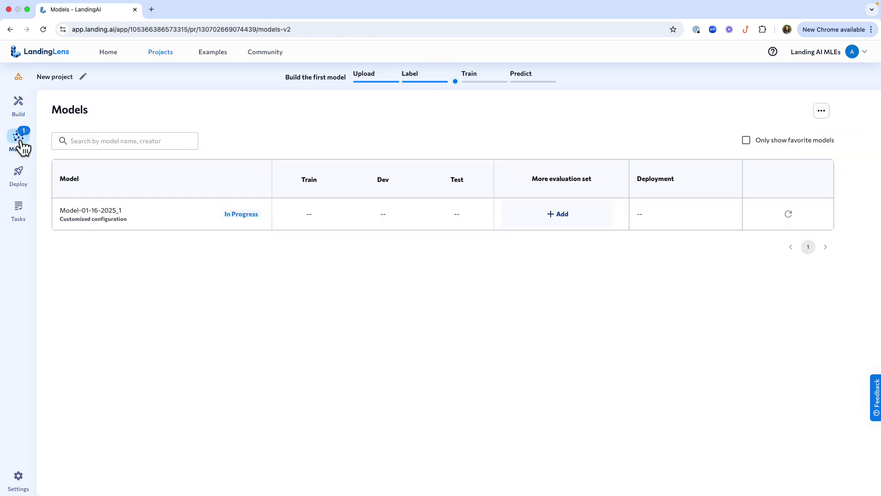
click(89, 218)
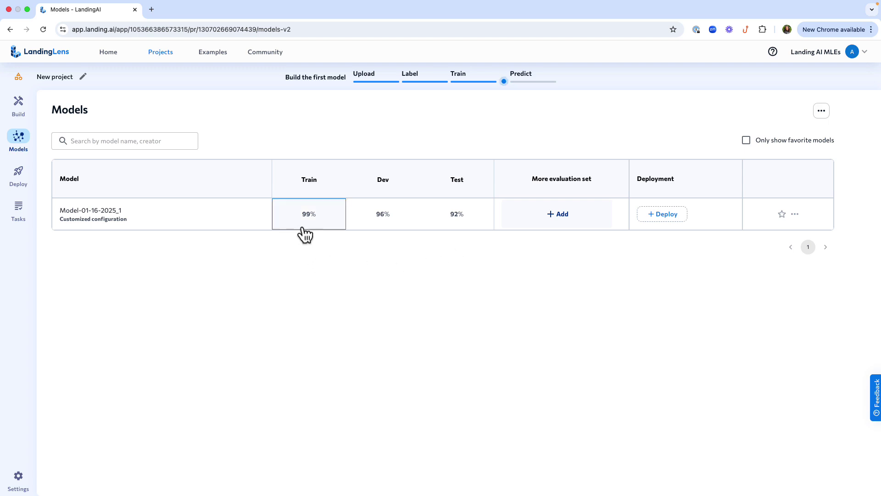
Open the 92.1% F1 test report full width and review Stage1/Stage2 misclassified images
click(453, 229)
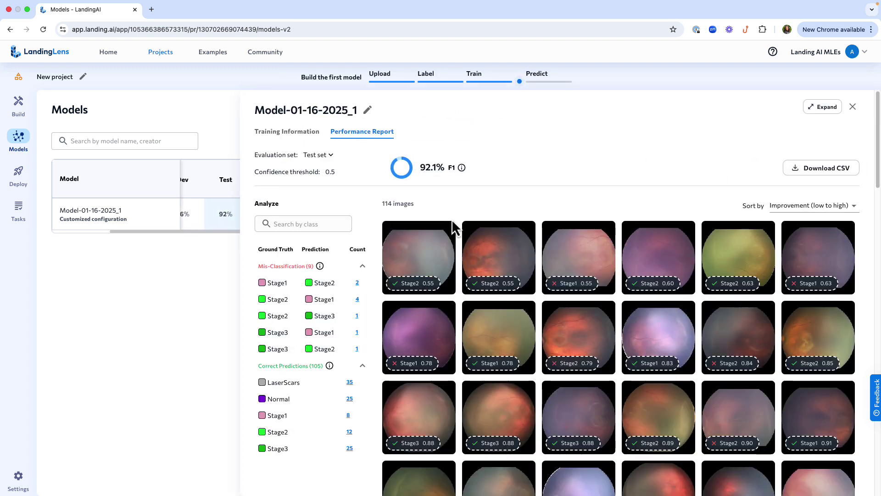
click(824, 109)
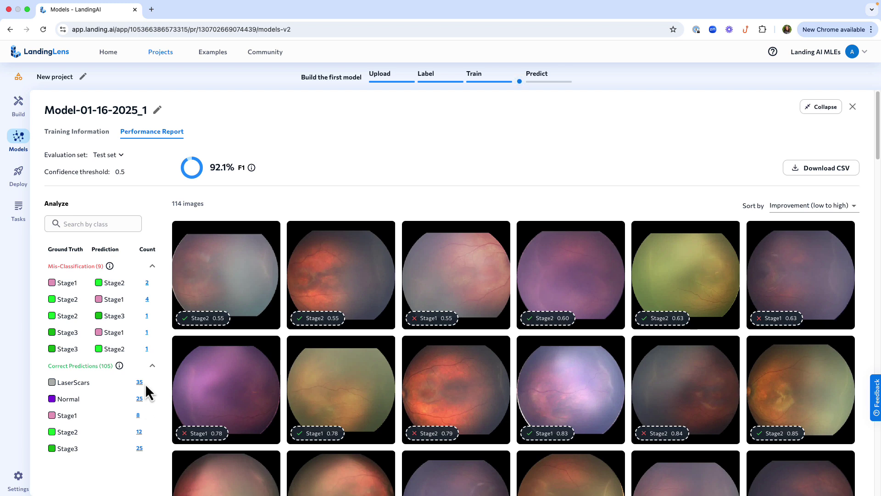
click(147, 283)
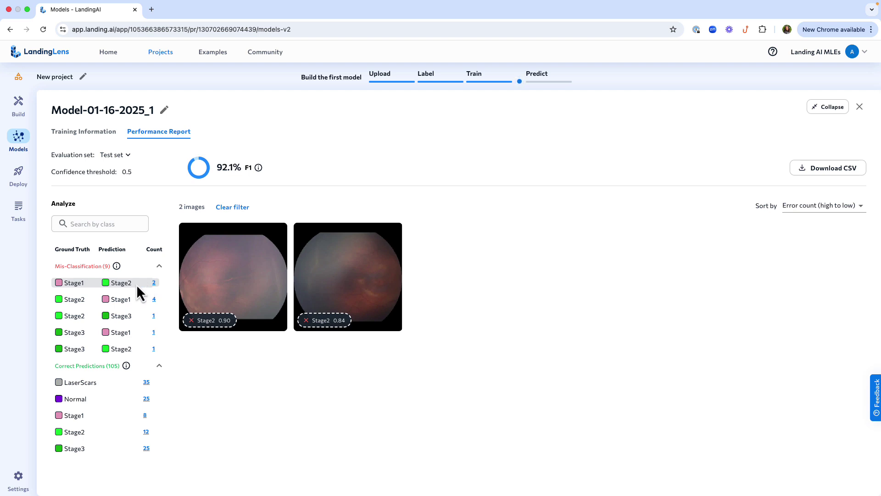
click(155, 299)
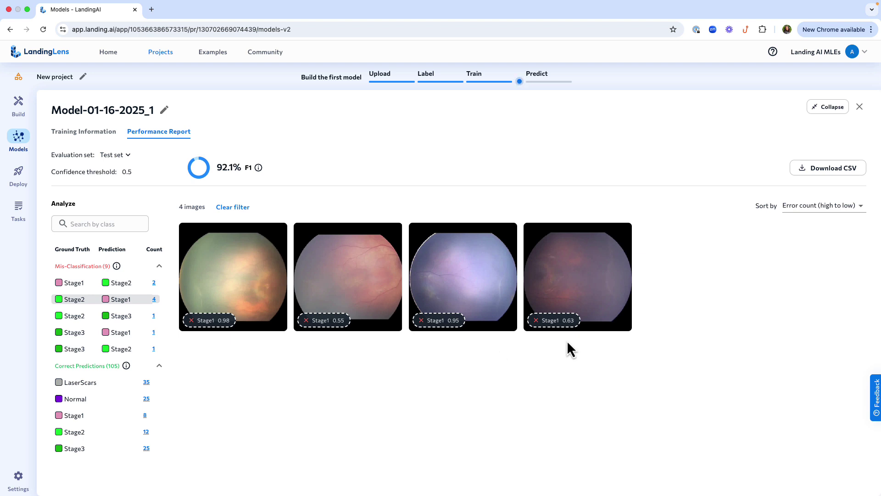
Create a cloud endpoint named ROP and return to the models page
click(19, 177)
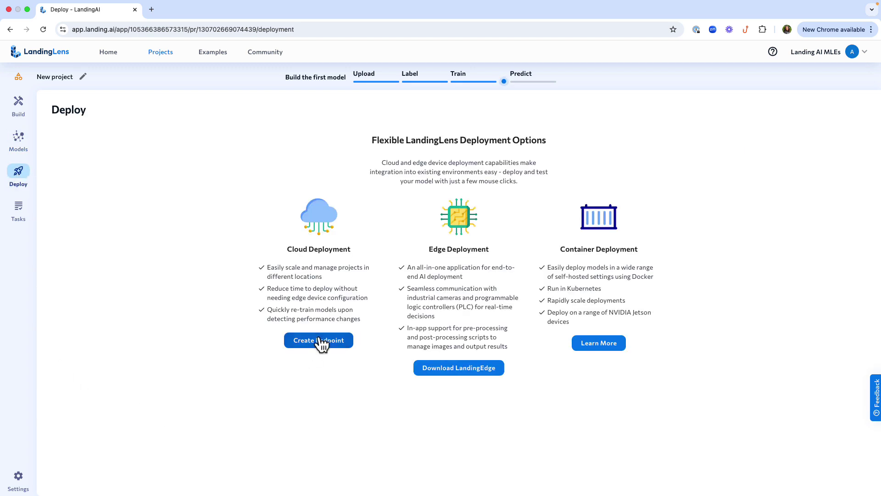
click(320, 340)
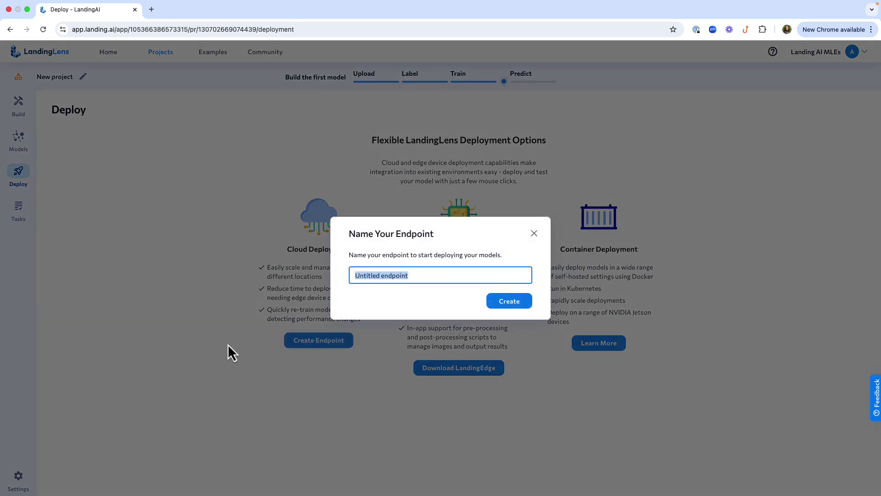
text(ROP)
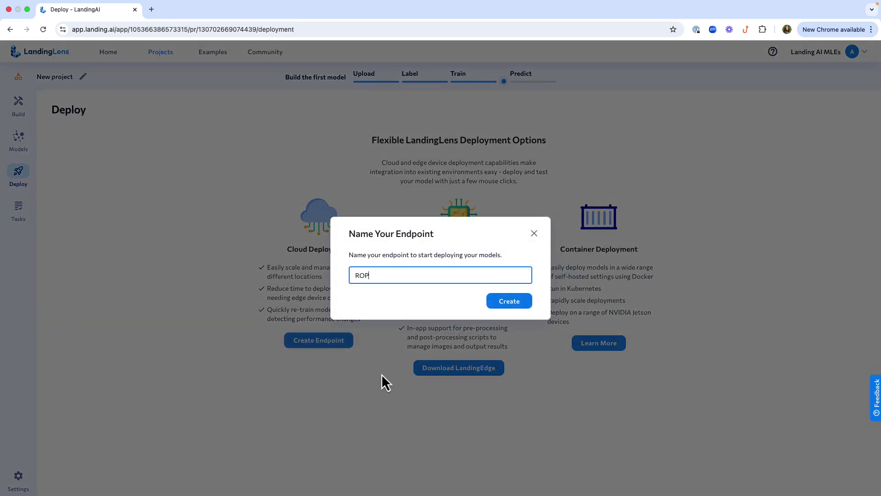
click(508, 302)
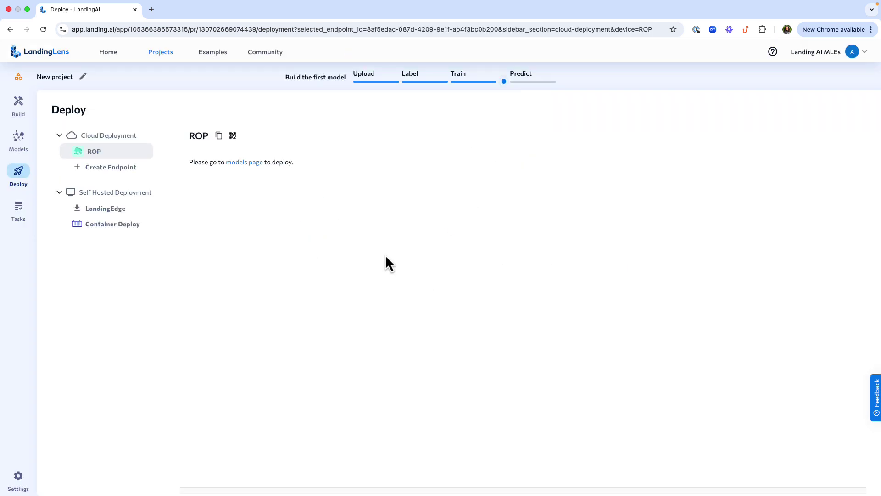
click(237, 163)
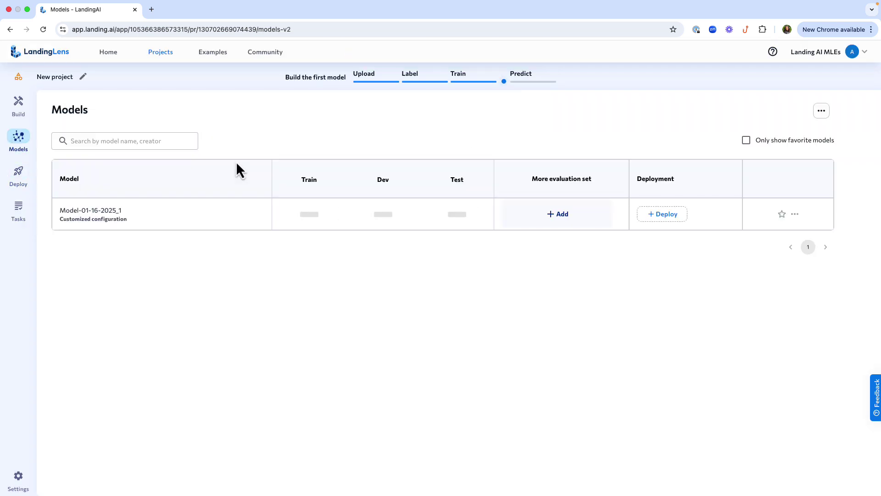
Deploy Model-01-16-2025_1 to the ROP endpoint
click(662, 215)
click(361, 274)
click(507, 327)
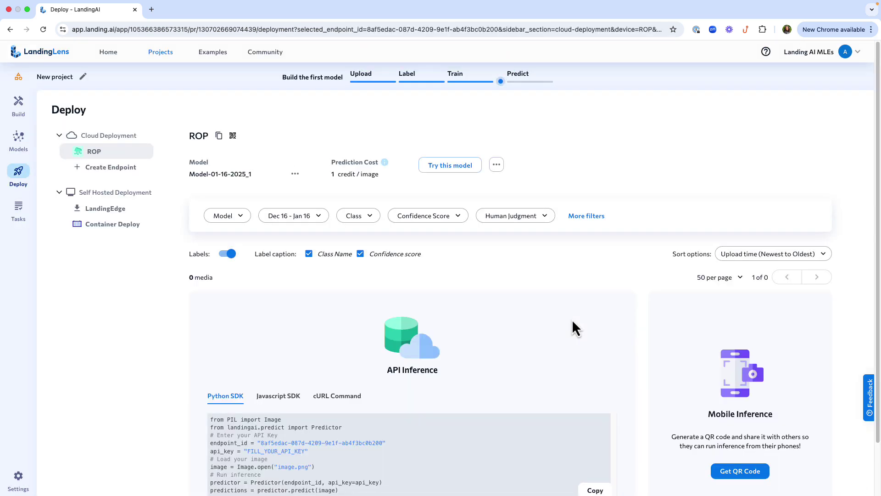
View the cURL inference example and the Mobile Inference QR code option
scroll(572, 320, down, 2)
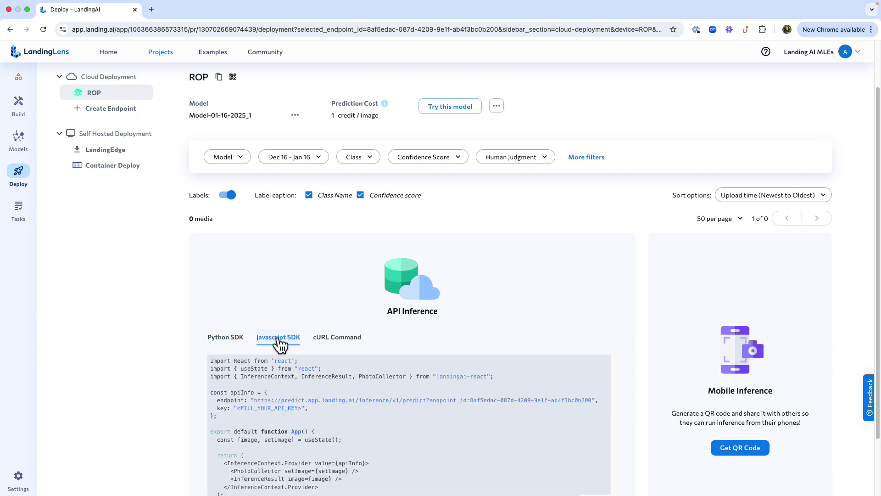
click(338, 339)
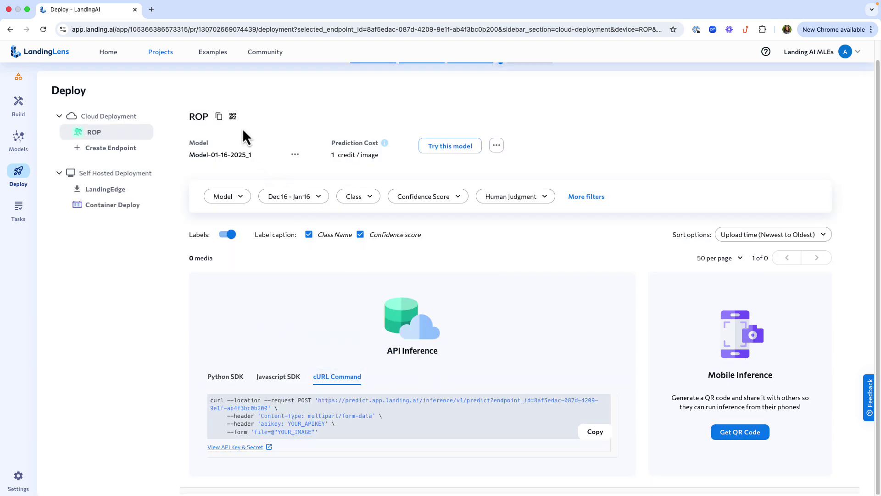
click(232, 117)
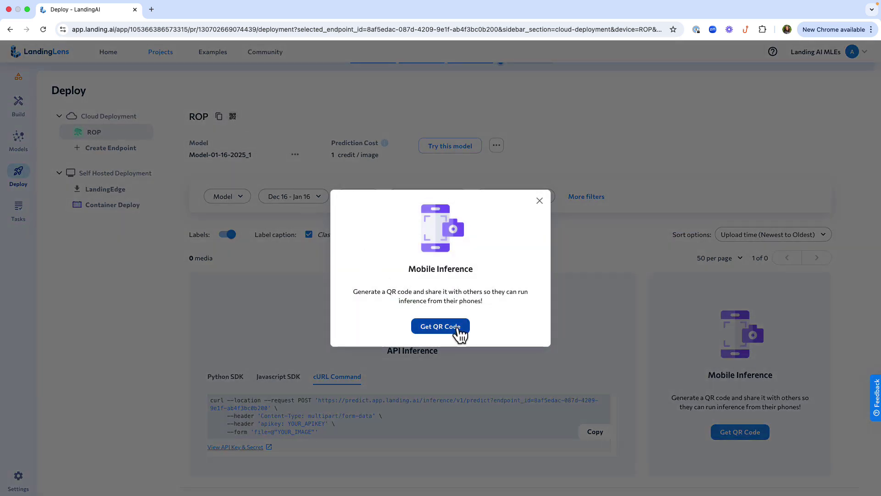
Test the deployed model with a sample fundus image, which is predicted Stage1 at 0.87
click(539, 202)
click(449, 147)
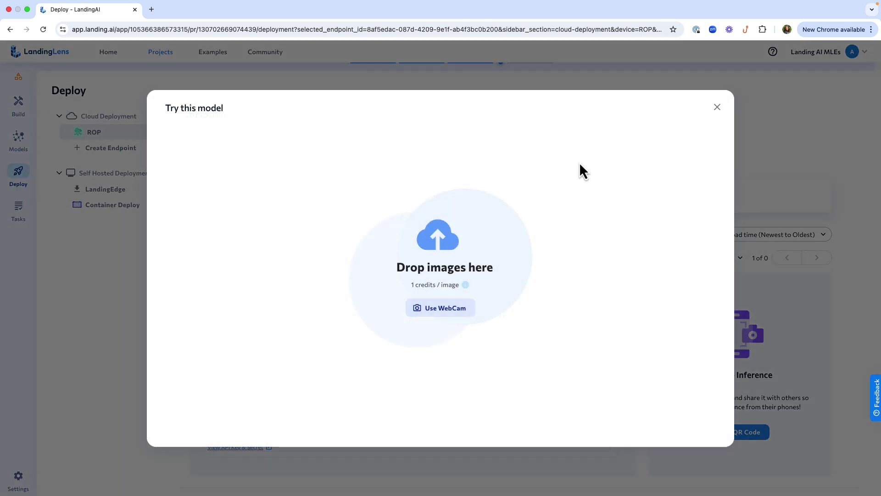
drag(580, 162, 448, 274)
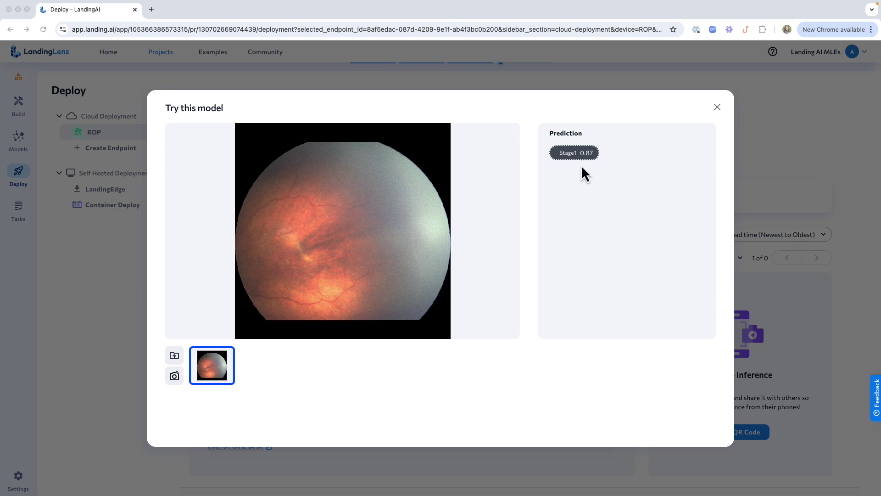
click(718, 107)
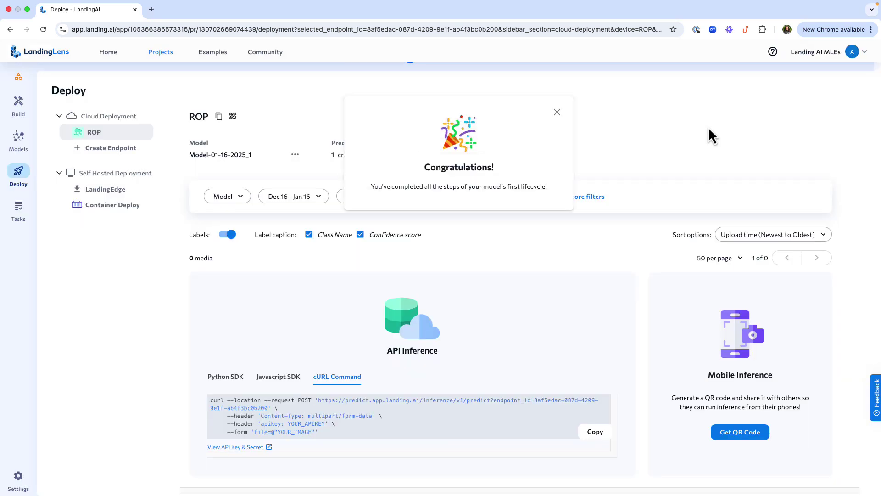